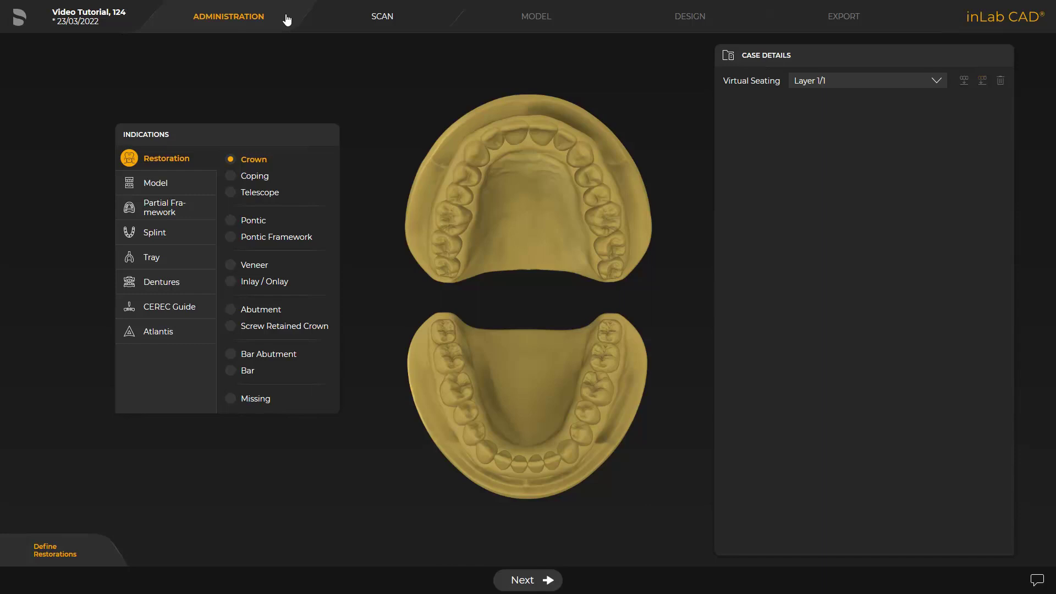
- Add single crowns on teeth 11, 21 and 22
left_click(515, 133)
left_click(542, 129)
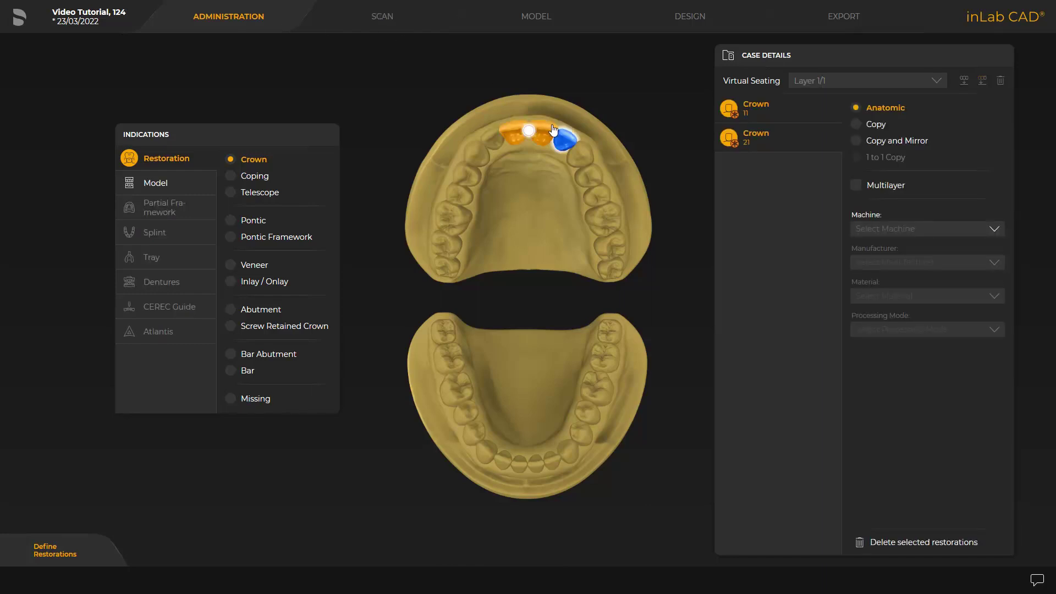
left_click(568, 143)
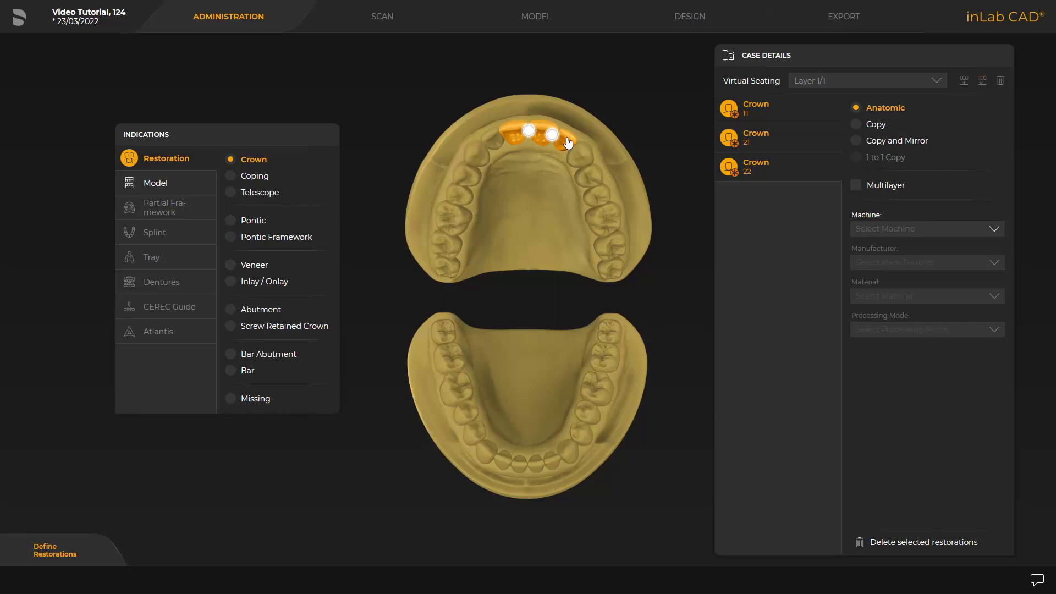
- Bridge 21–22 with an intersecting connector, split it back, then select all three crowns
left_click(552, 135)
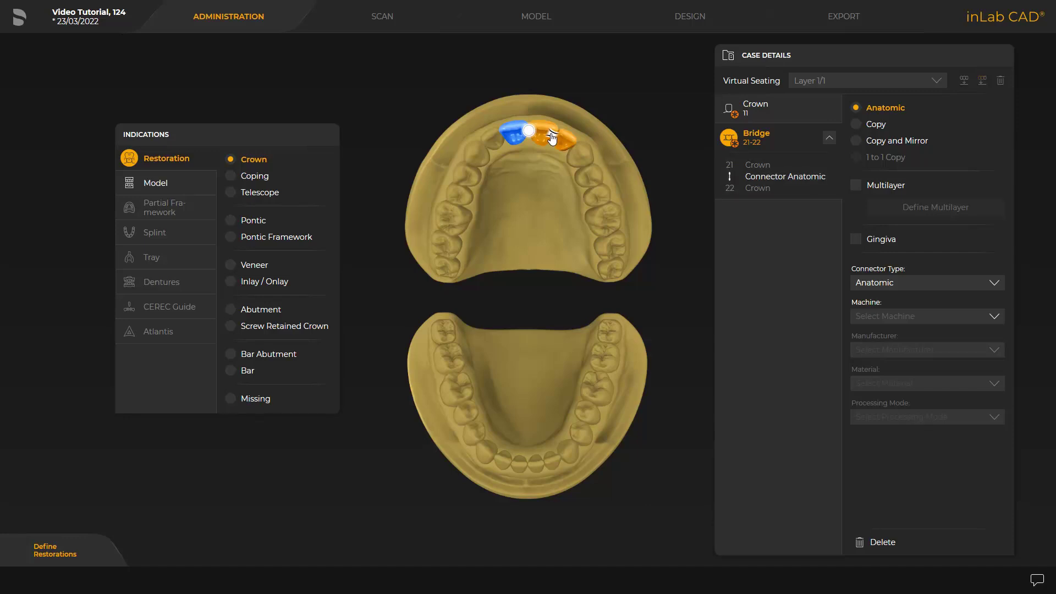
left_click(552, 135)
left_click(553, 136)
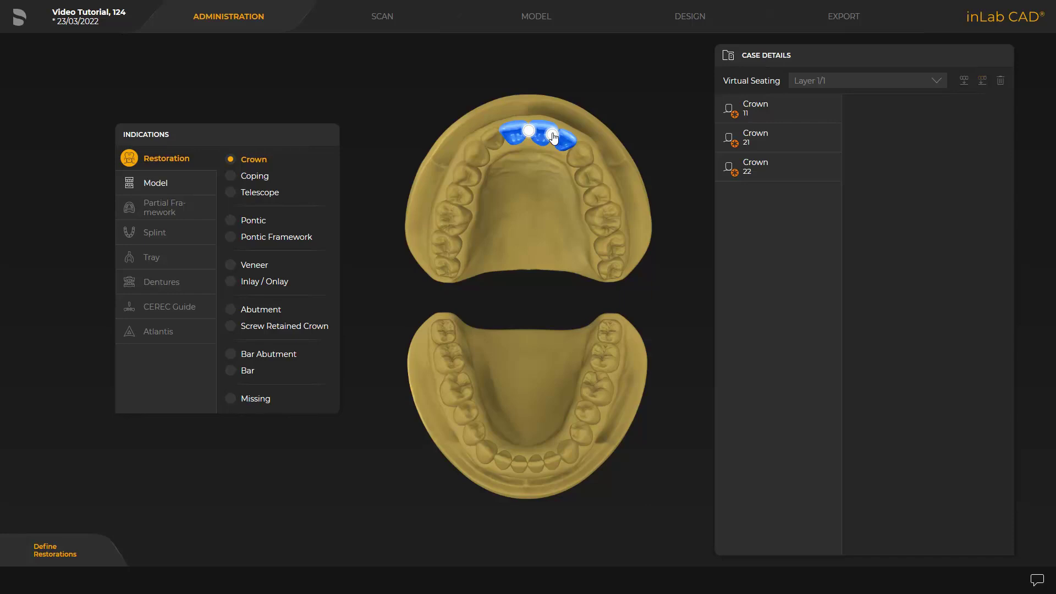
left_click(756, 110)
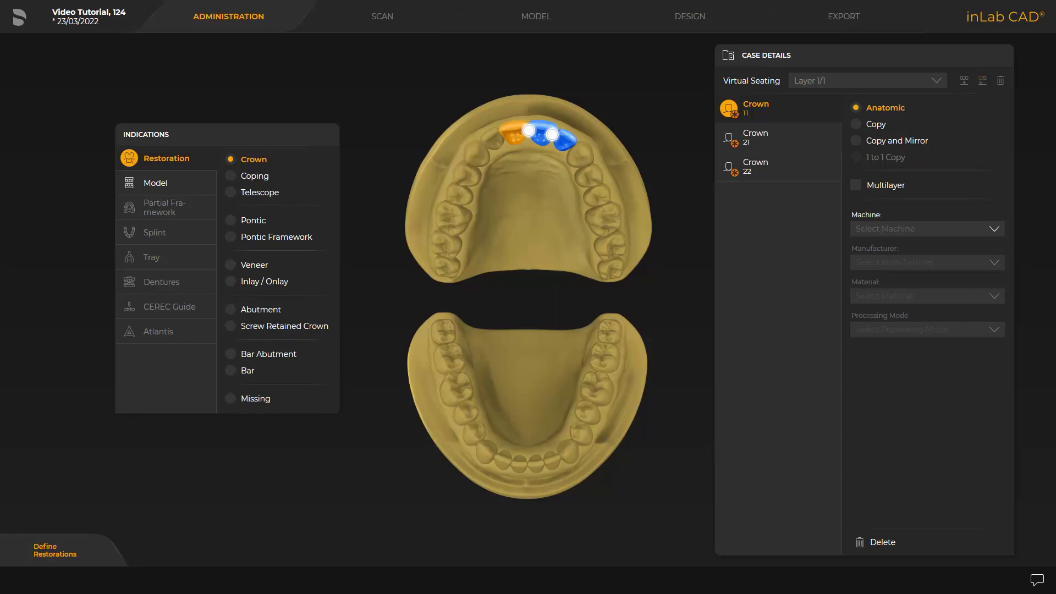
key("ctrl+a")
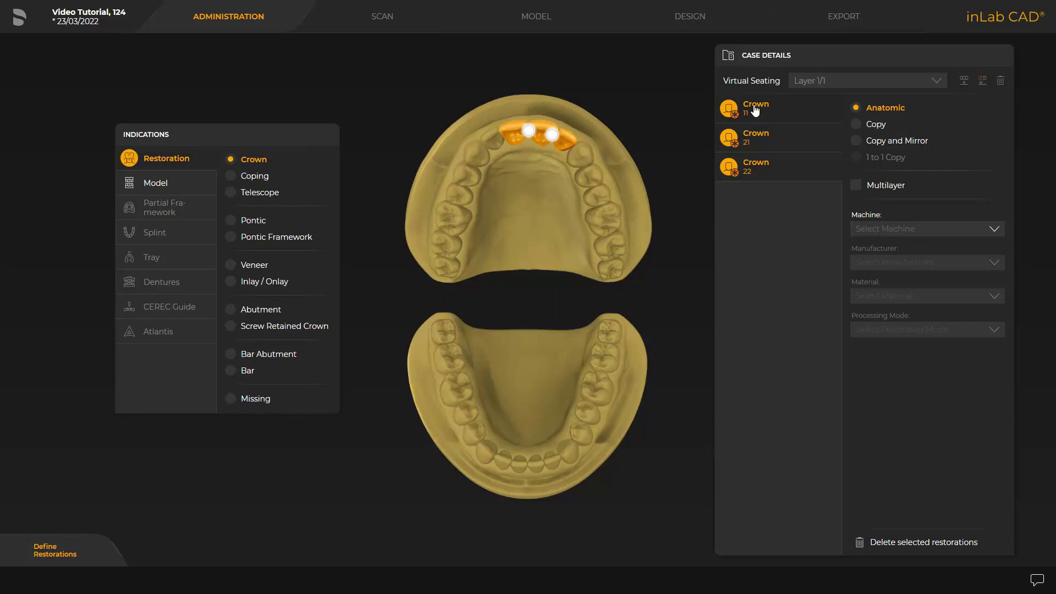
- Choose Primeprint as the production machine for the crowns
left_click(995, 230)
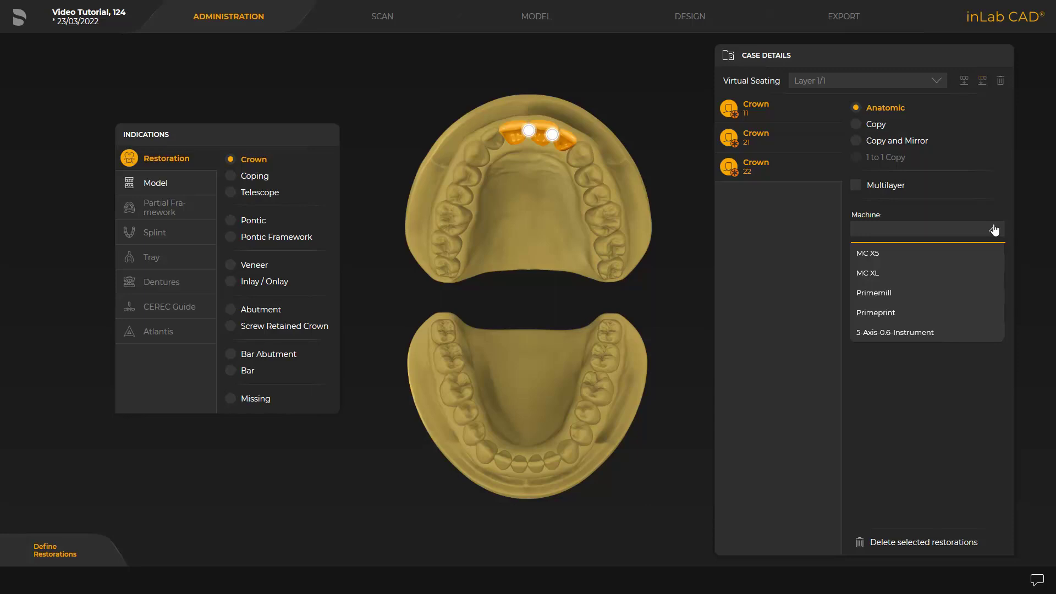
left_click(877, 312)
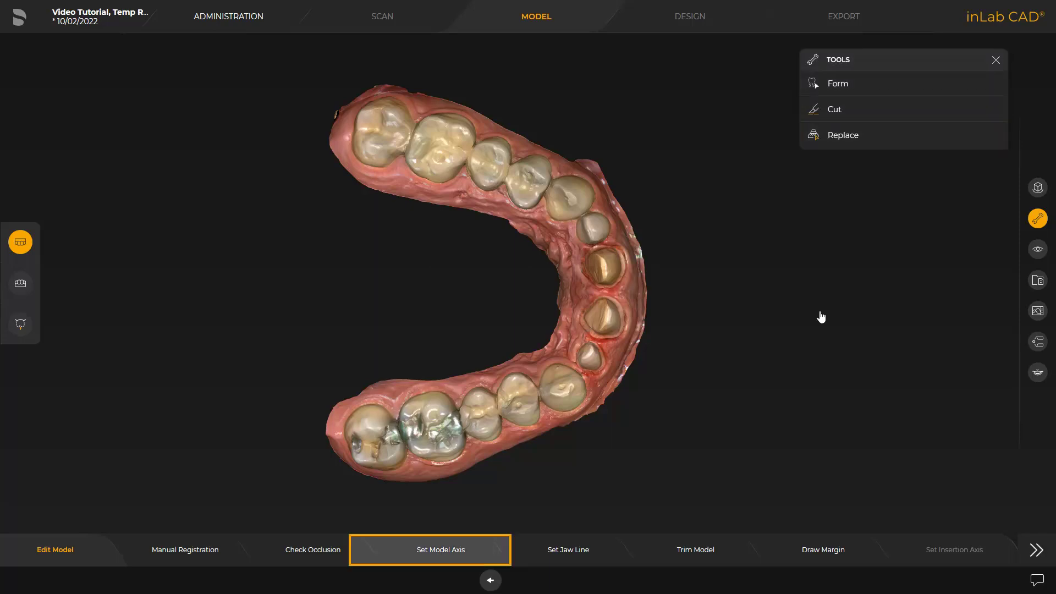
- Review the model axis views, then advance to the Set Jaw Line step
left_click(446, 553)
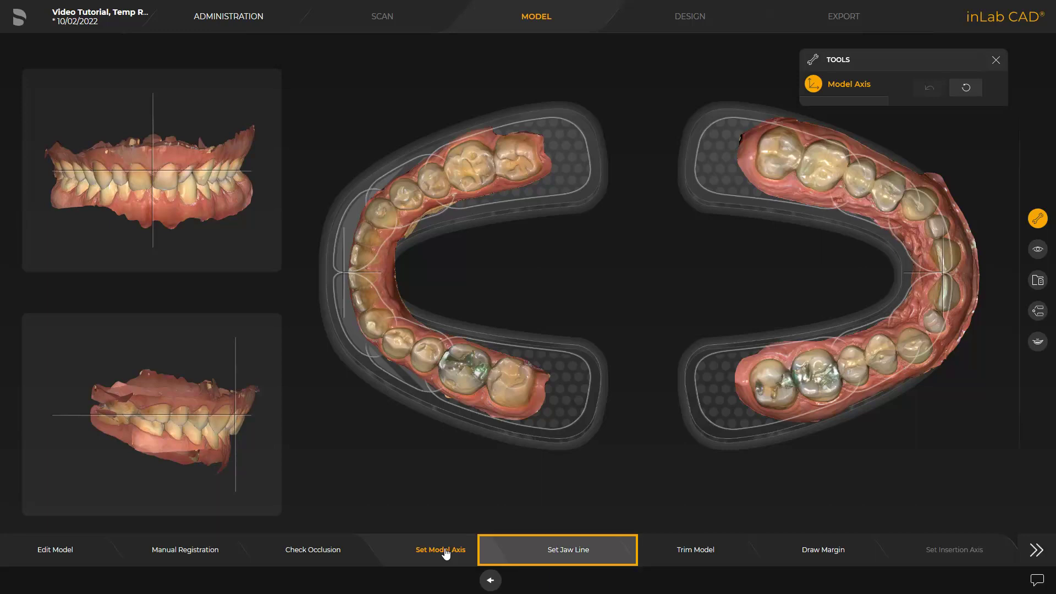
left_click(553, 554)
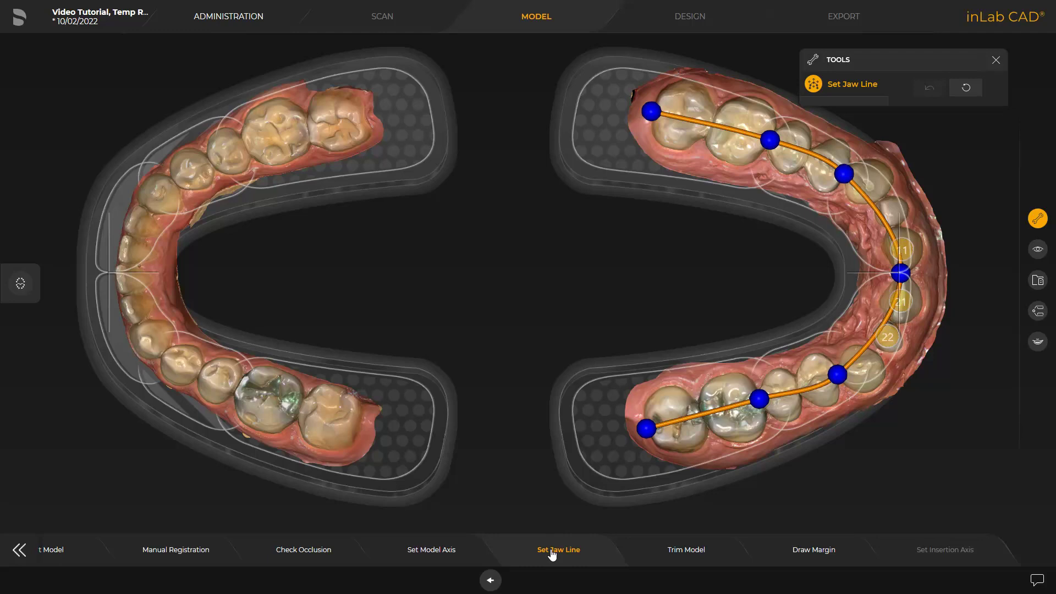
- Trace tooth 11's preparation margin in Auto mode and check the margins on teeth 21 and 22
left_click(812, 550)
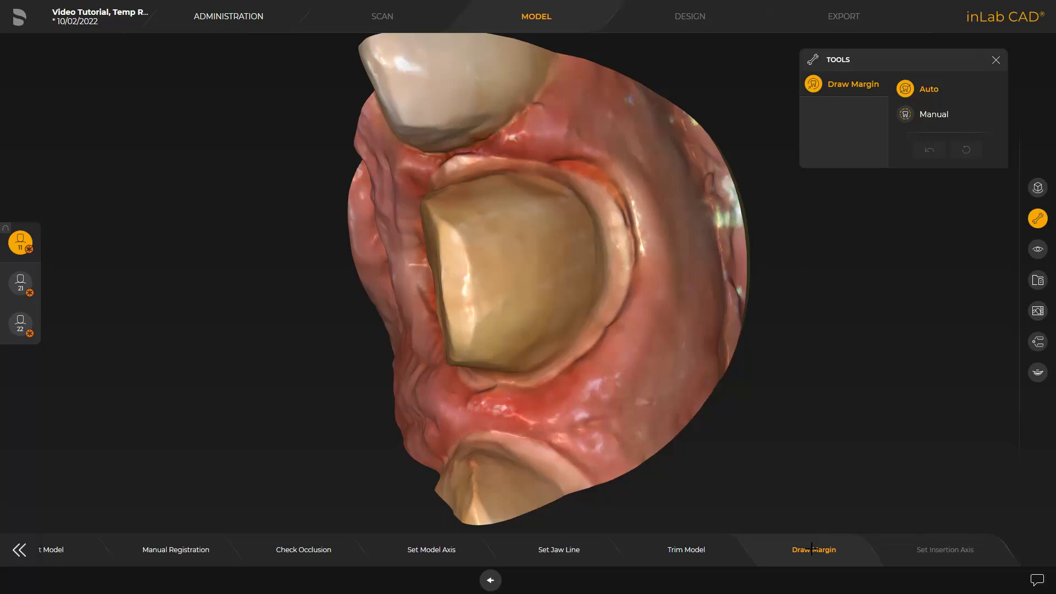
left_click(617, 208)
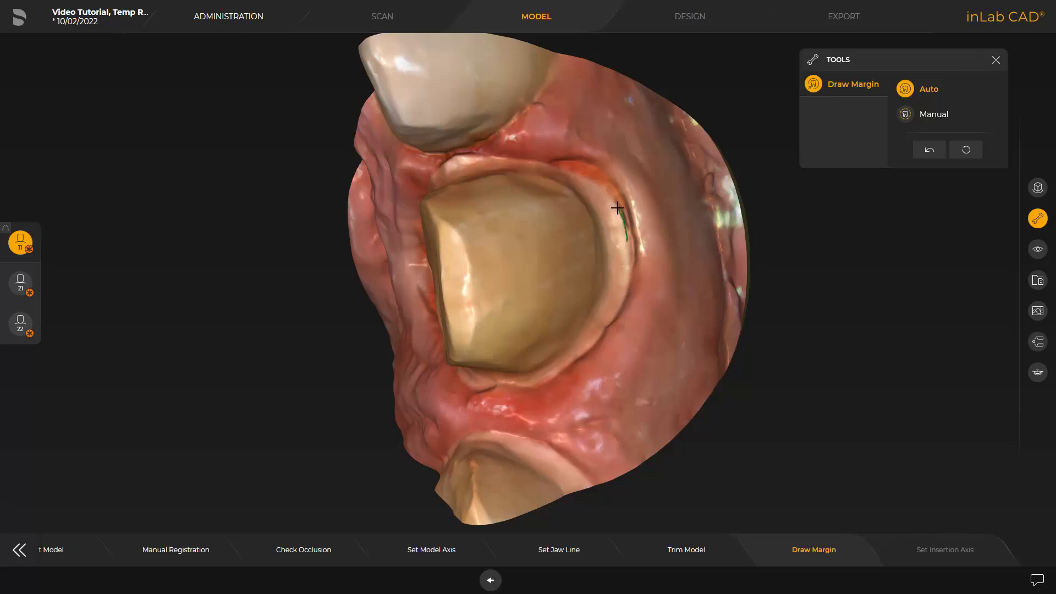
left_click(626, 237)
left_click(627, 287)
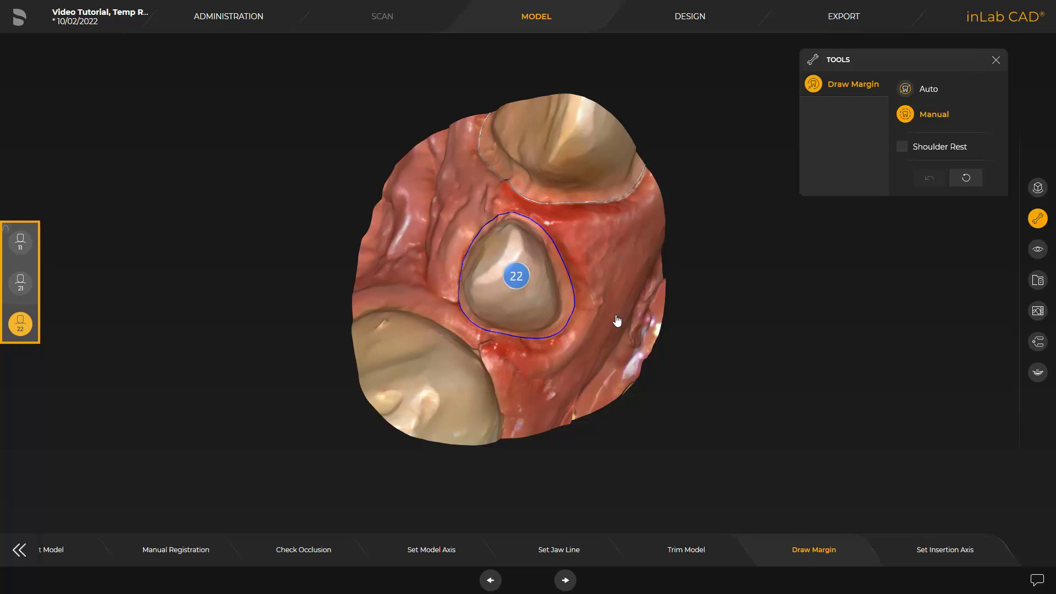
left_click(21, 283)
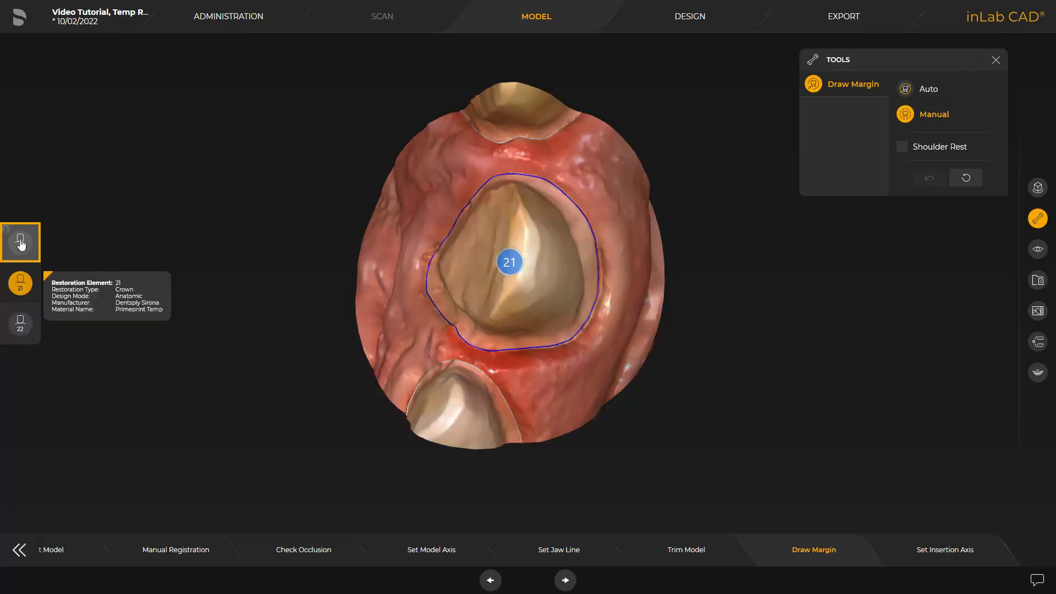
left_click(21, 243)
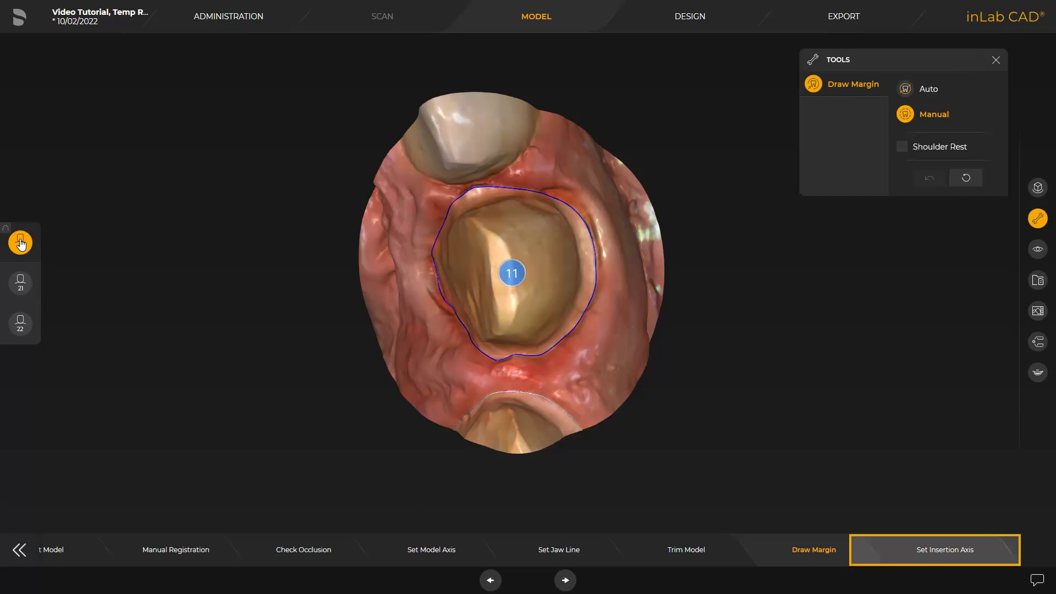
- Align tooth 11's insertion axis with the current view, then advance to Design's Restoration Parameters
left_click(932, 550)
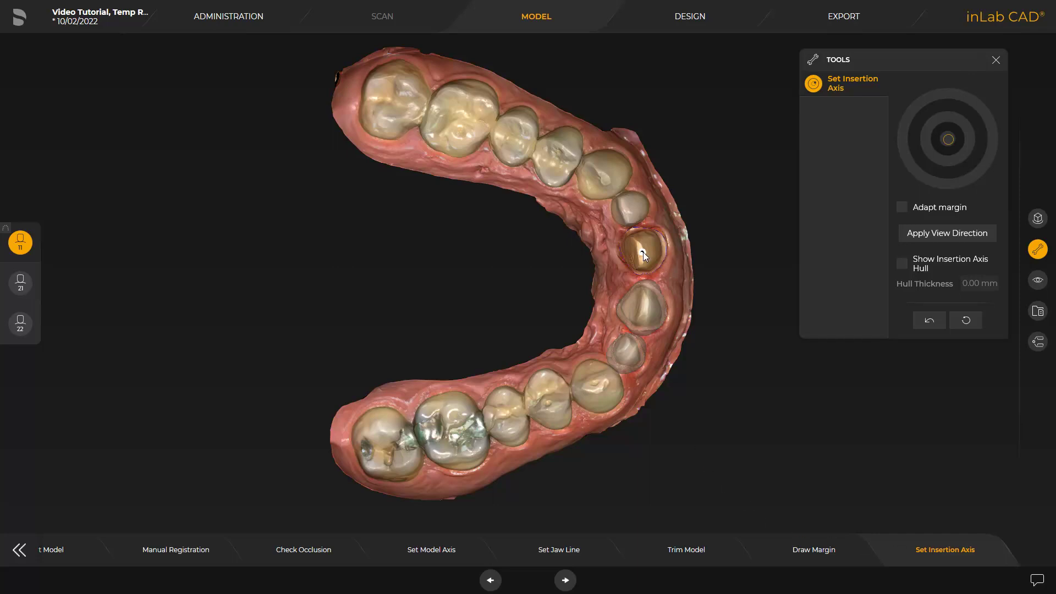
mouse_move(643, 252)
left_mouse_down()
mouse_move(653, 263)
mouse_move(663, 256)
mouse_move(642, 252)
left_mouse_up()
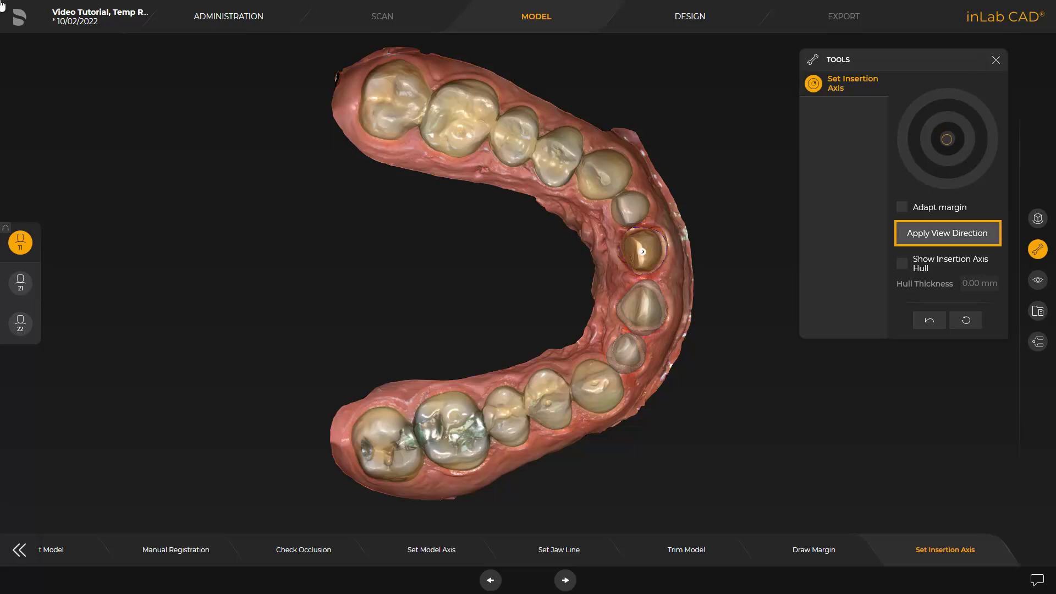
left_click(937, 236)
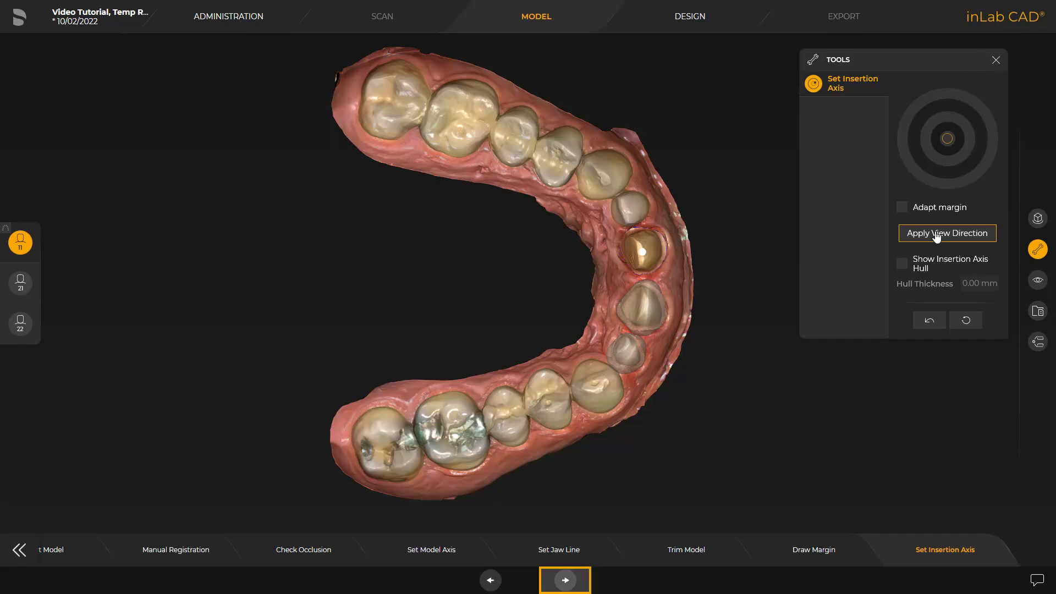
left_click(566, 580)
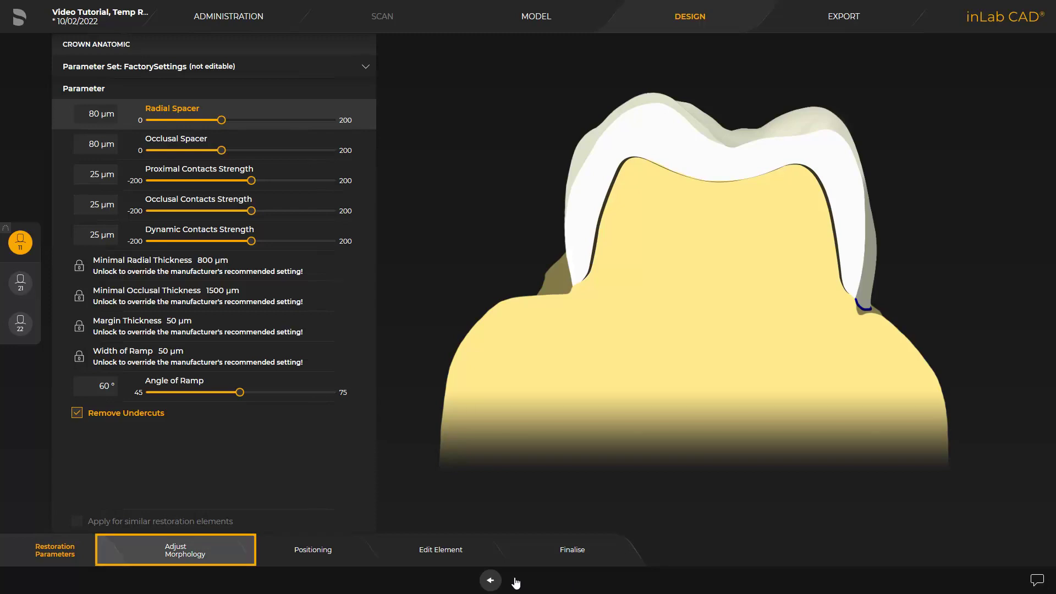
- Keep the FactorySettings restoration parameters and advance to Adjust Morphology
left_click(177, 552)
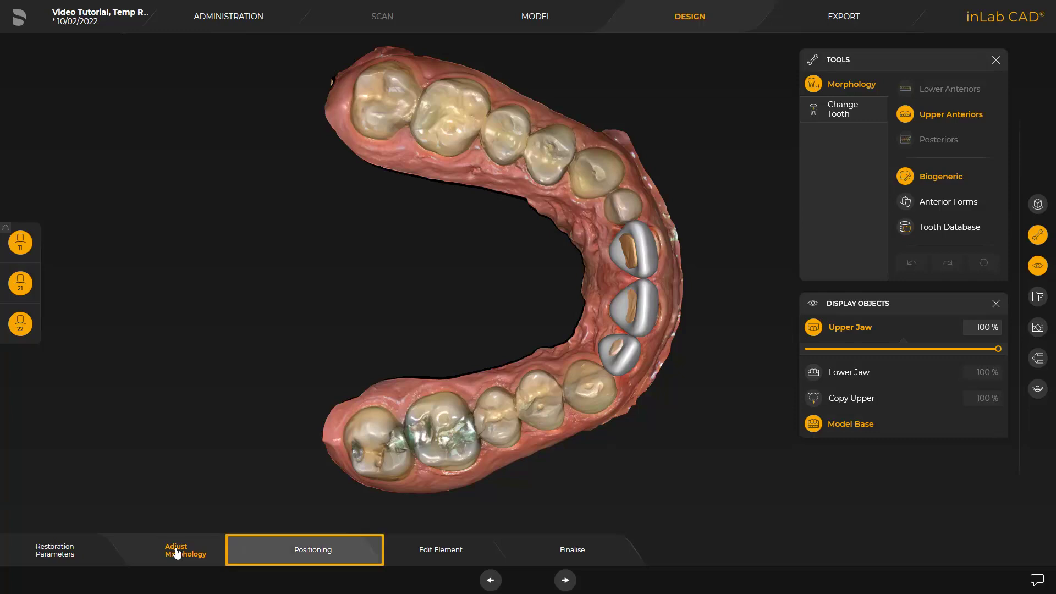
- Review the biogeneric crown proposals for 11, 21 and 22 and advance to Positioning
left_click(312, 553)
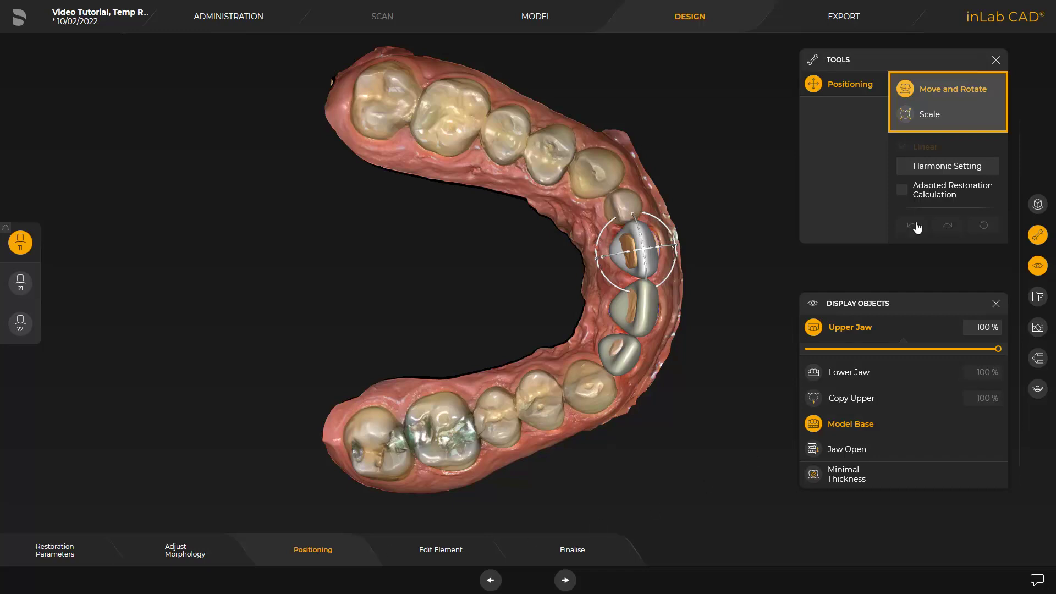
- Switch tooth 11's crown positioning tool to Scale, then advance to Edit Element
left_click(929, 117)
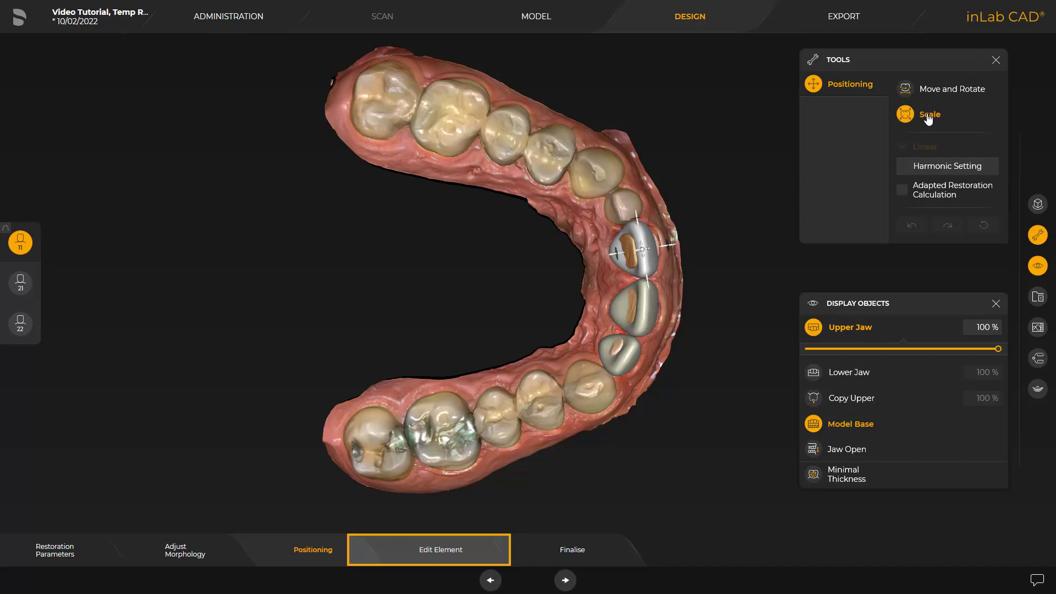
left_click(434, 553)
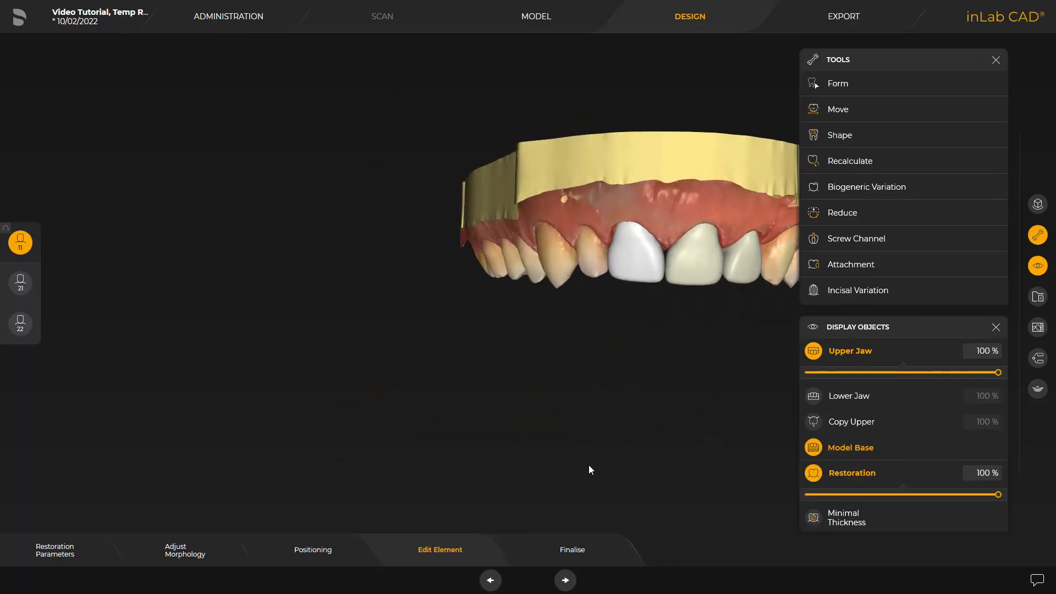
- Show the lower jaw, check the crowns frontally, and advance to the Finalise wall-thickness check
middle_click_drag(593, 466, 506, 450)
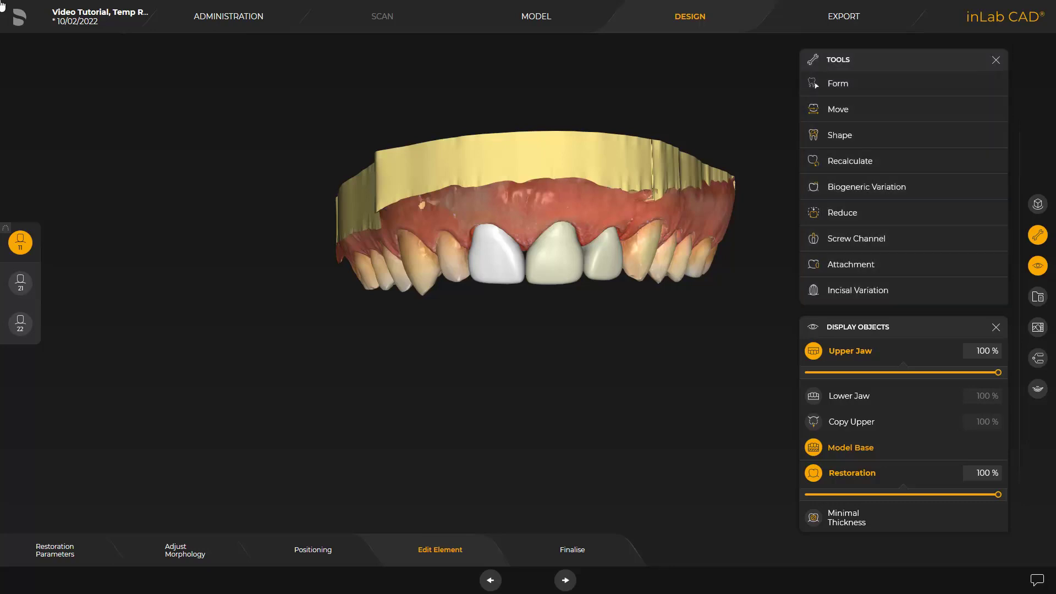
left_click(844, 396)
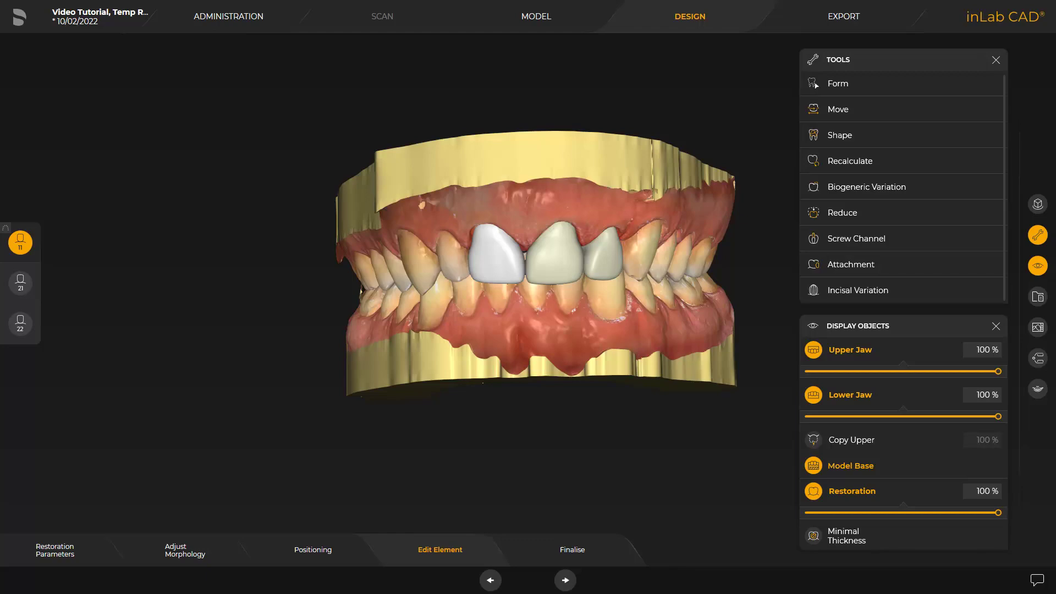
right_click_drag(532, 427, 549, 442)
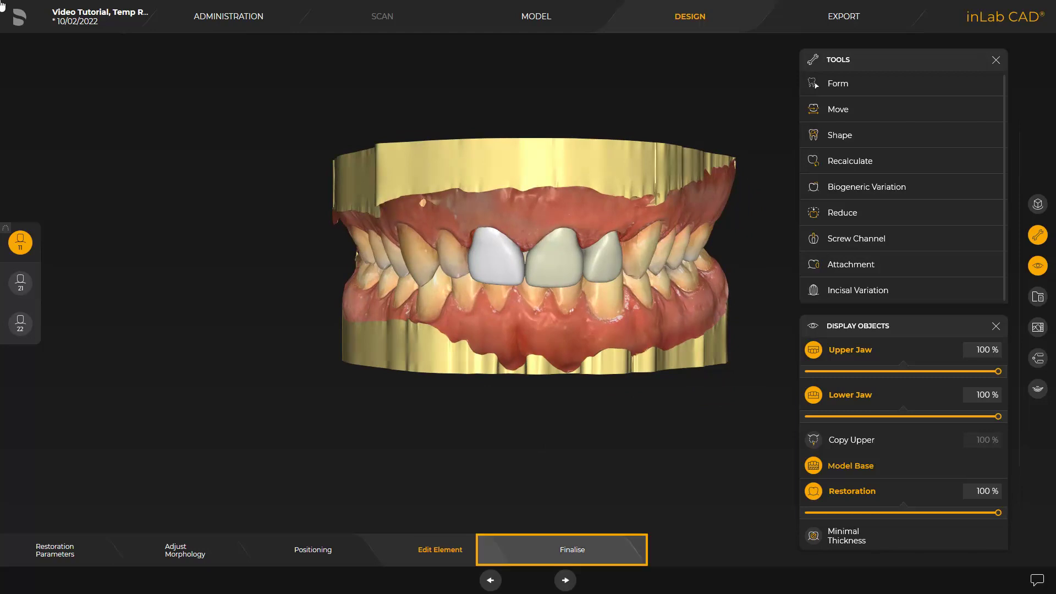
left_click(573, 551)
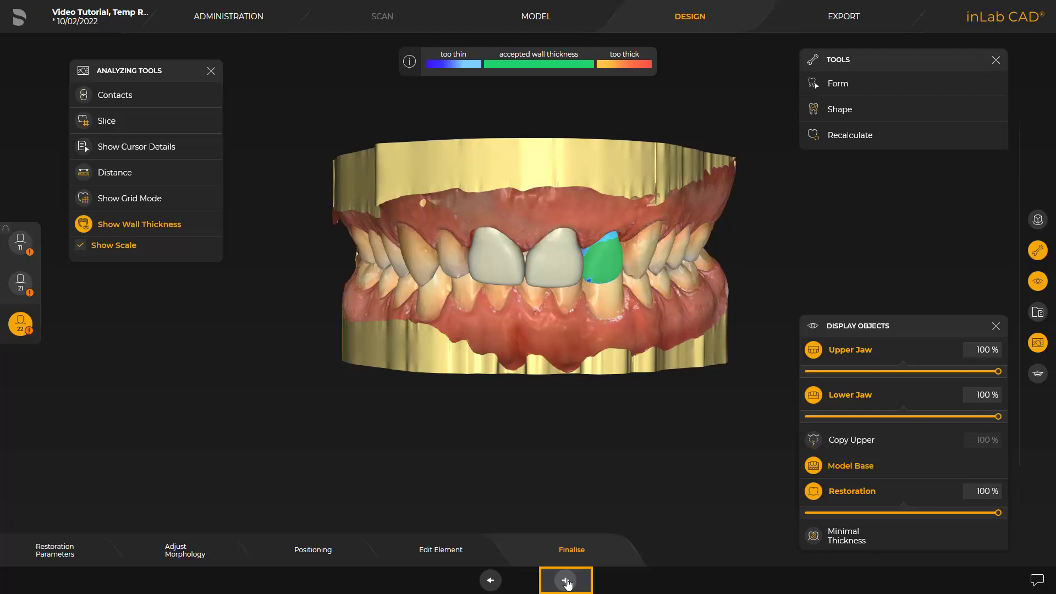
- Export all three crown restorations to inLab CAM and acknowledge the success message
left_click(566, 582)
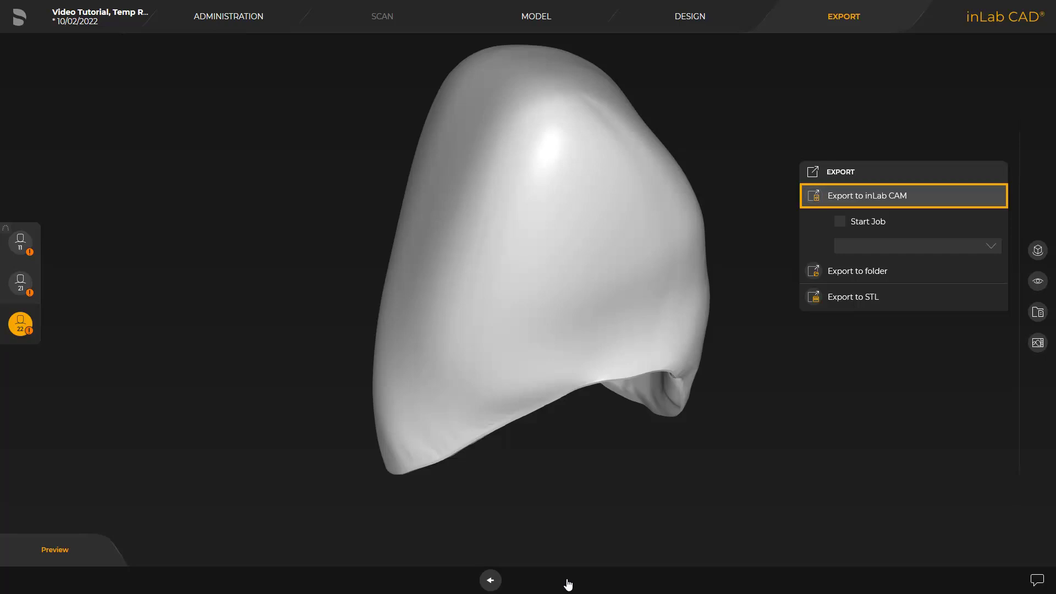
left_click(848, 199)
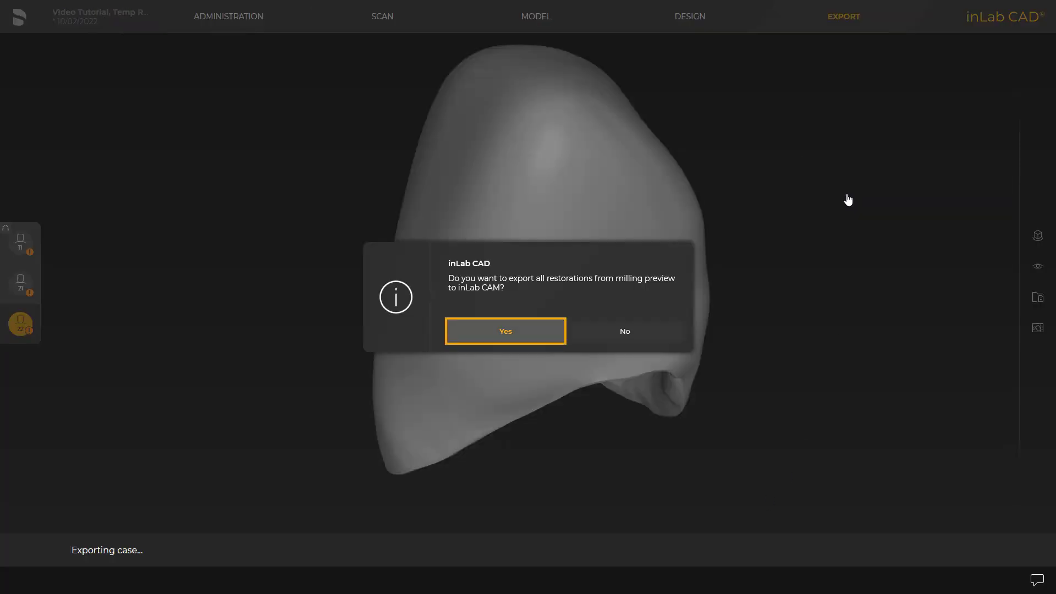
left_click(505, 333)
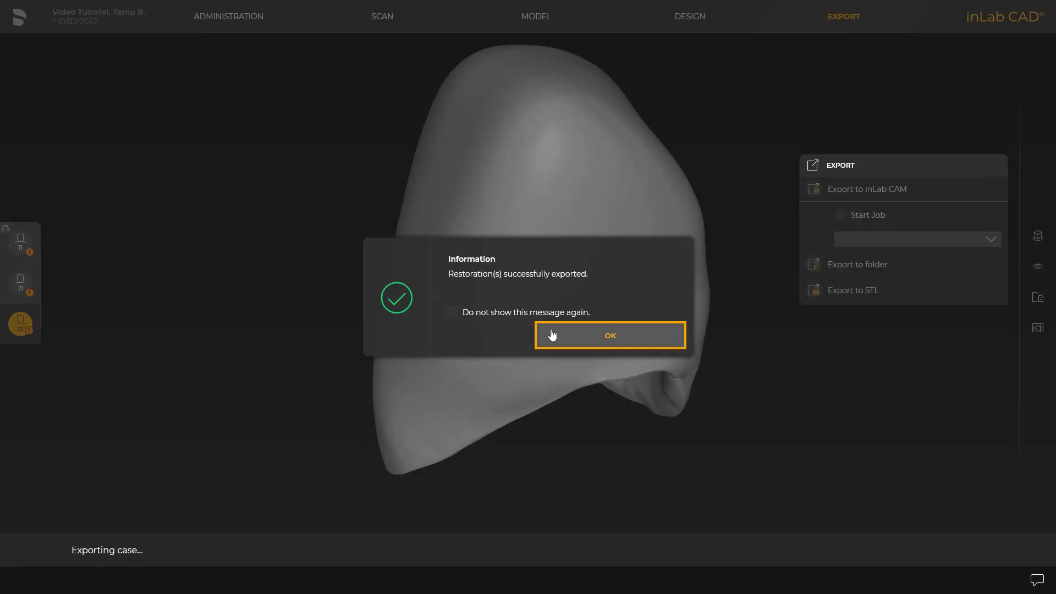
left_click(608, 336)
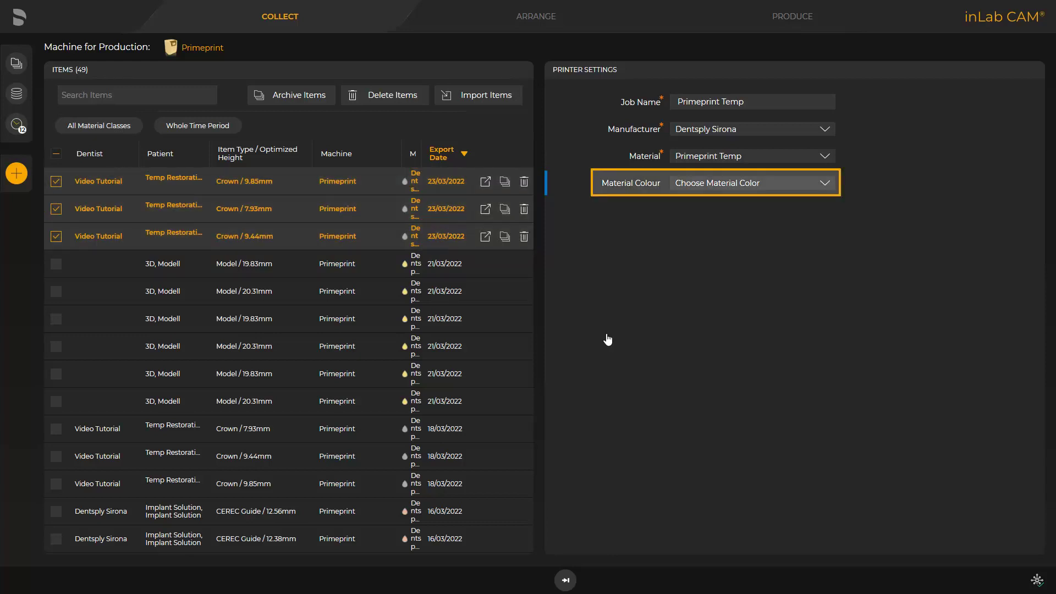
- Set the Primeprint Temp crowns material colour to A3 and advance to the Produce build-platform preview
left_click(824, 184)
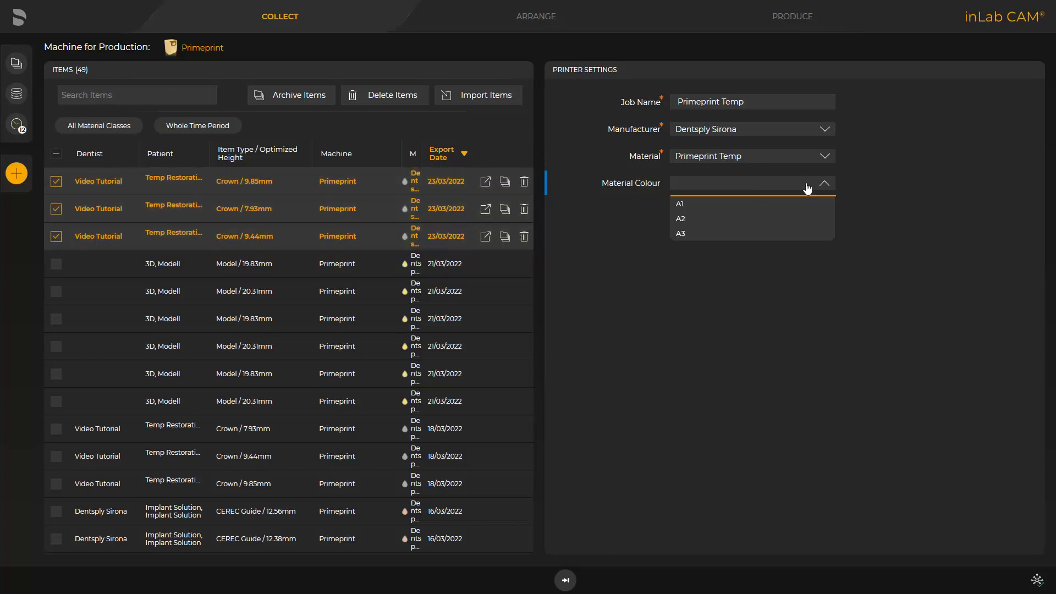
left_click(681, 234)
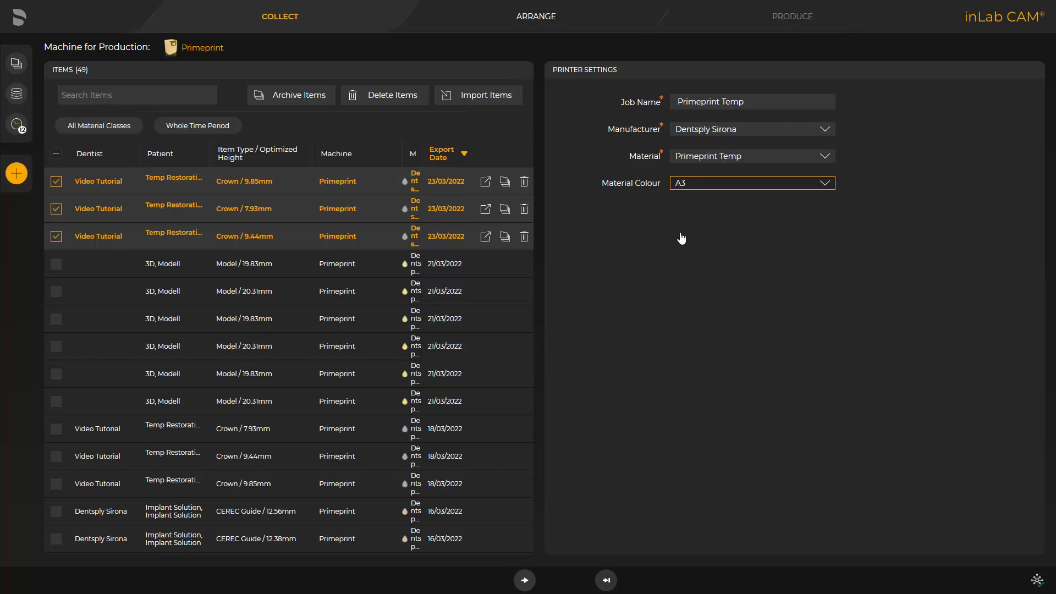
left_click(607, 582)
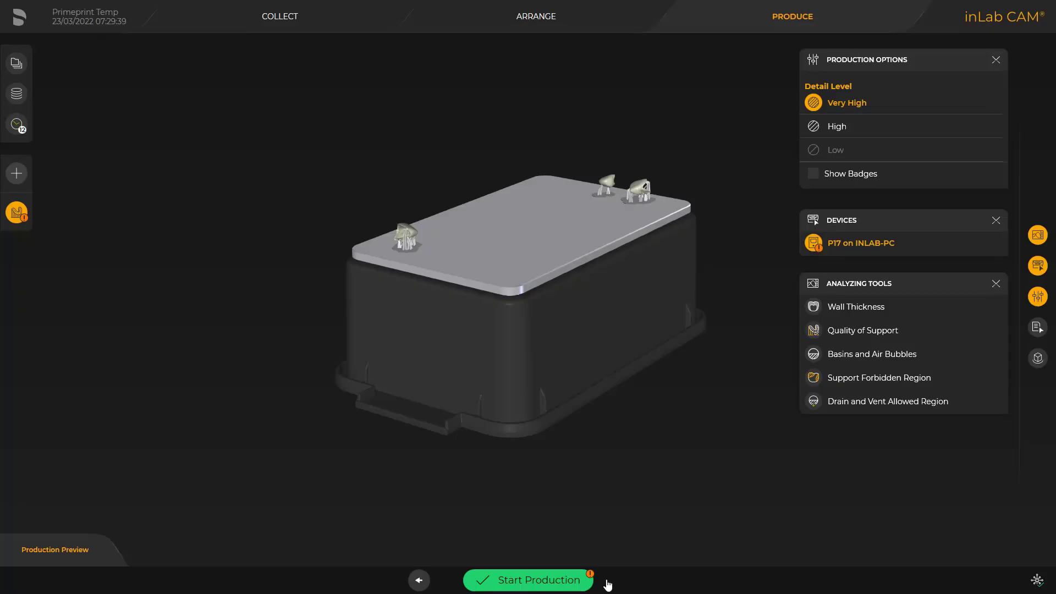